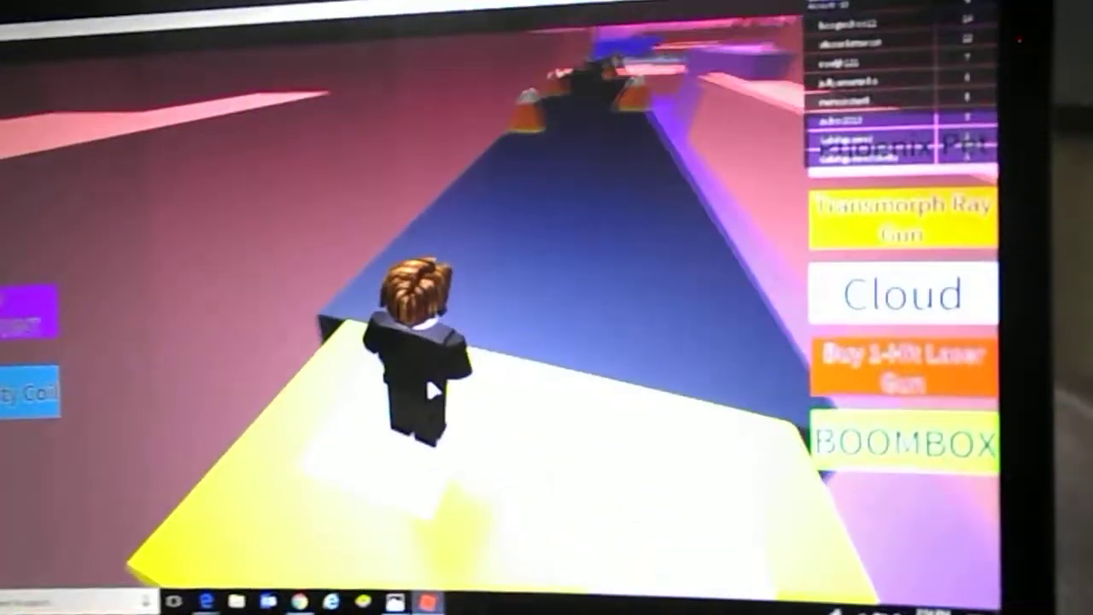
key("w")
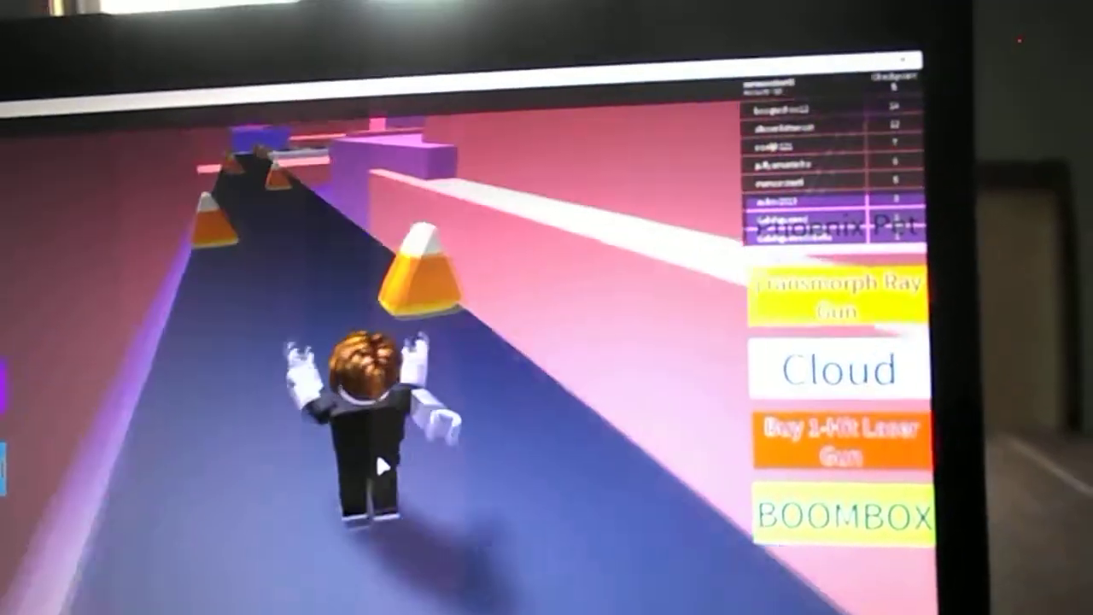
key("w")
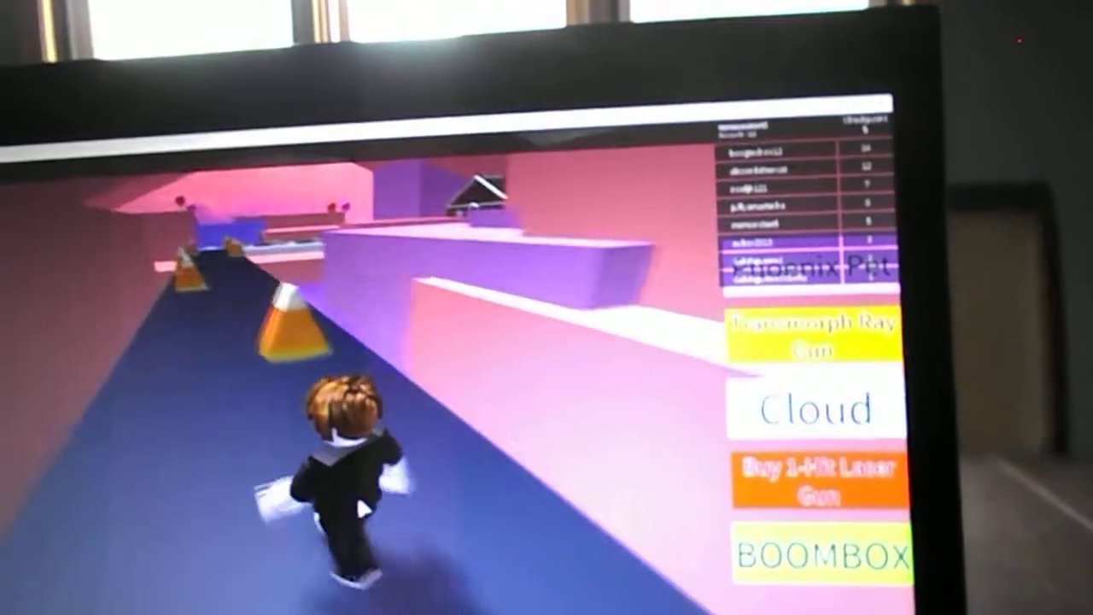
key("w")
key("w")
key("w")
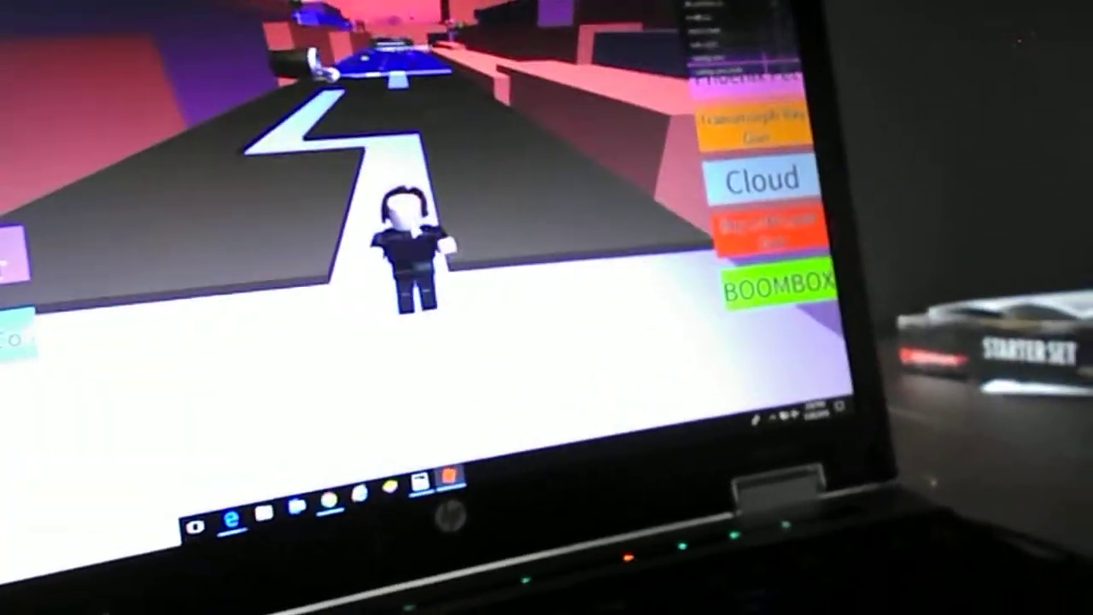
key("w")
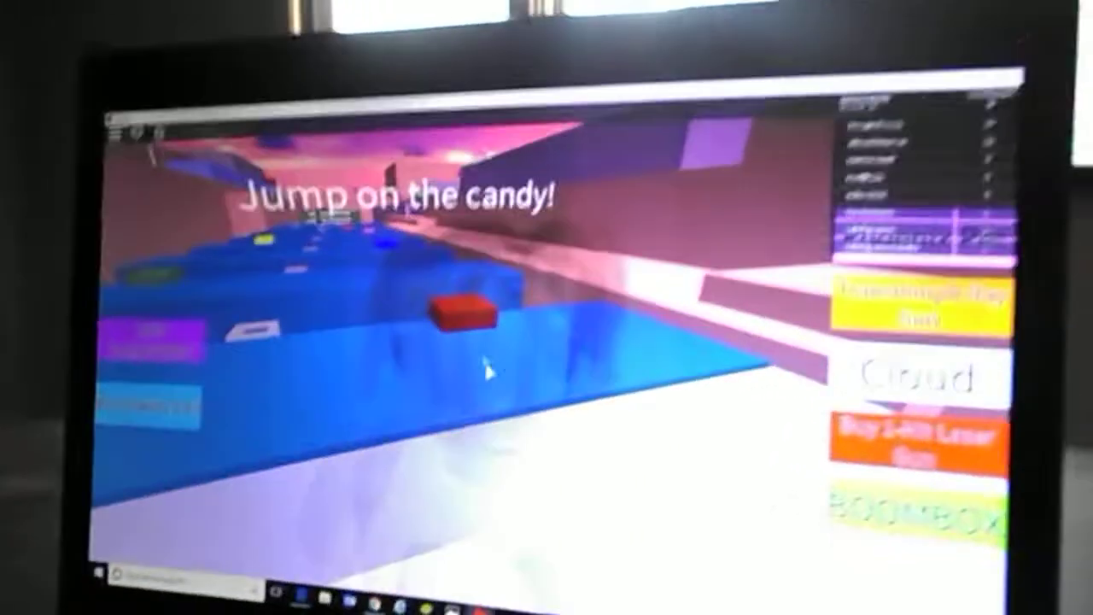
key("w")
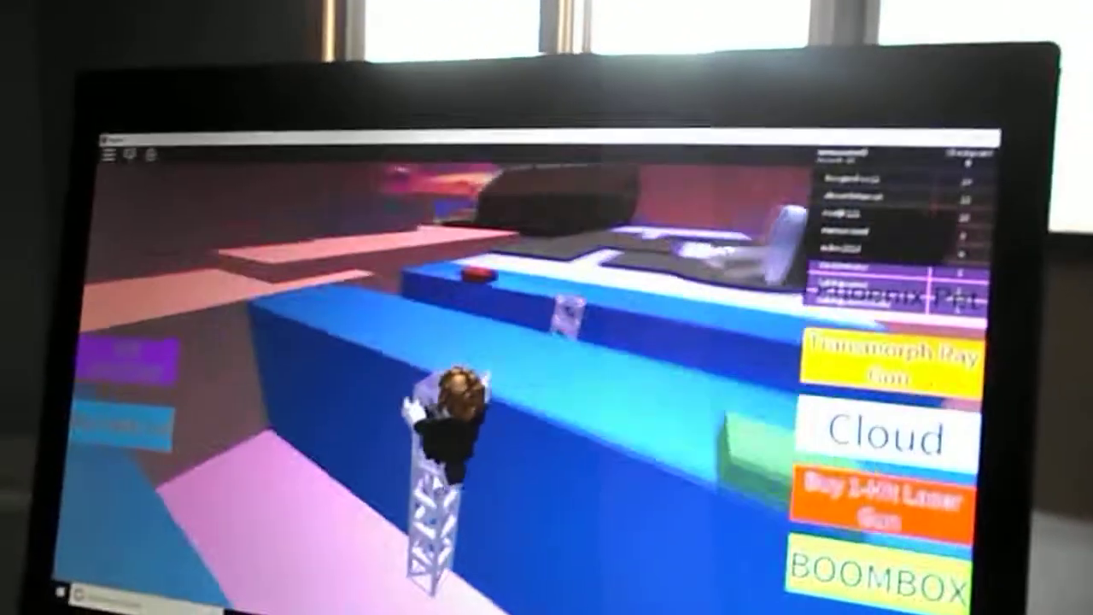
key("w")
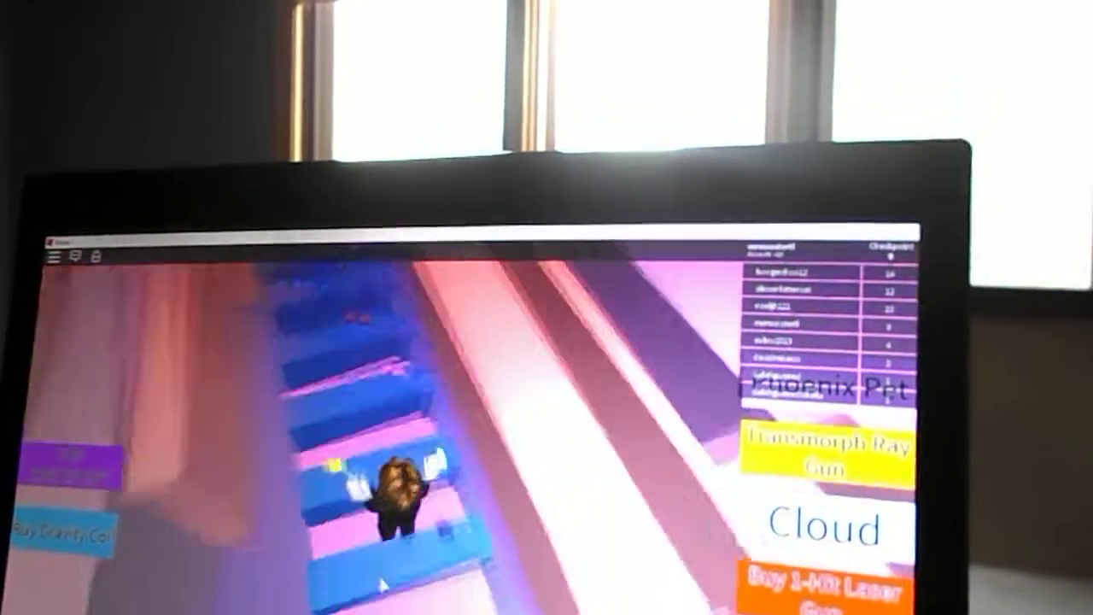
key("w")
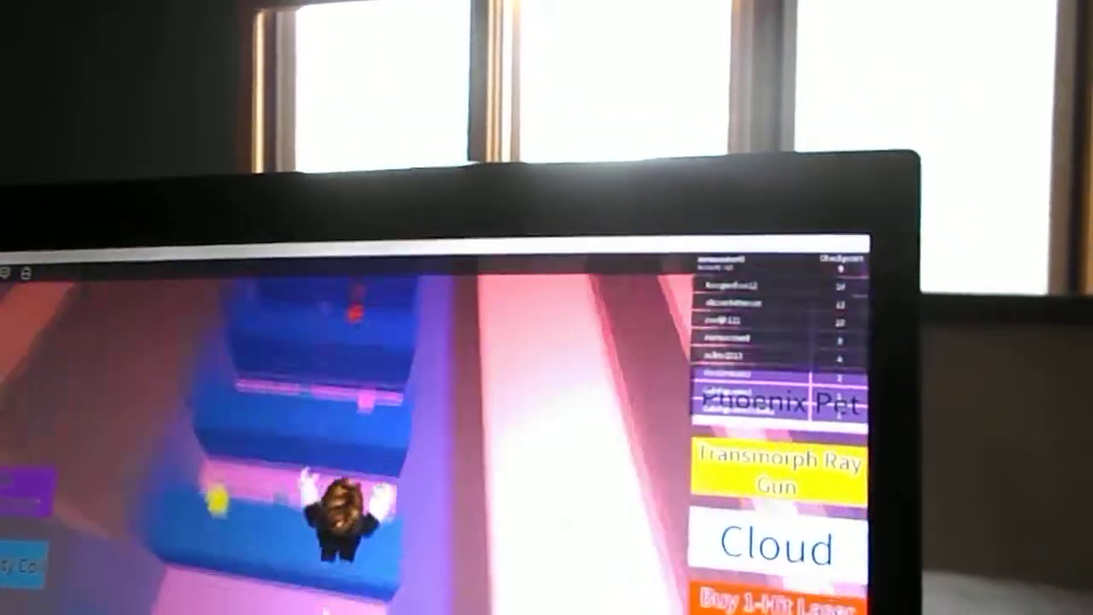
key("w")
key("w")
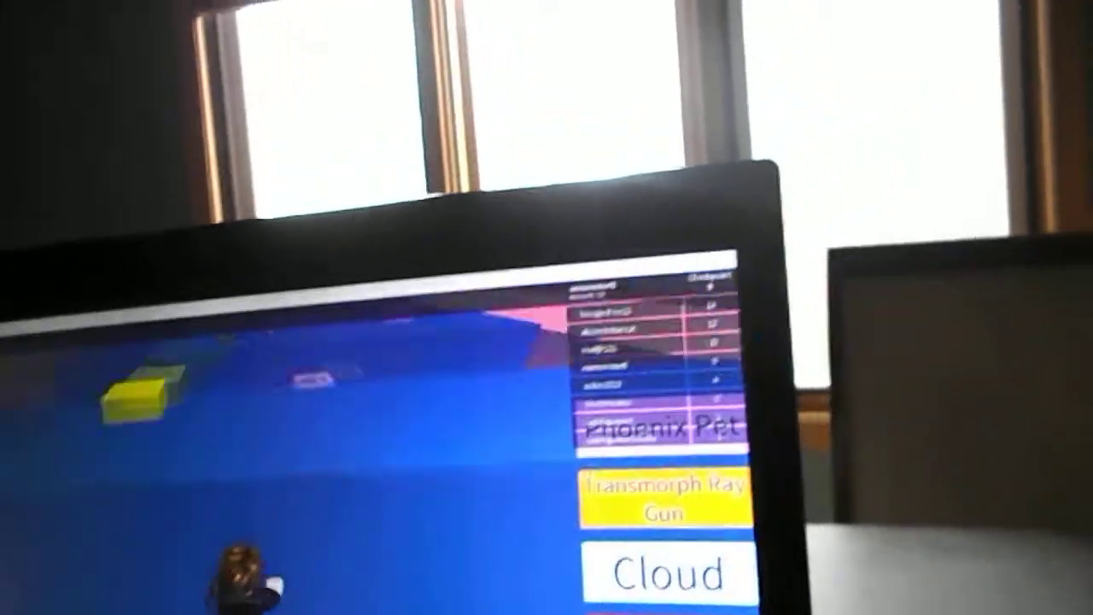
key("w")
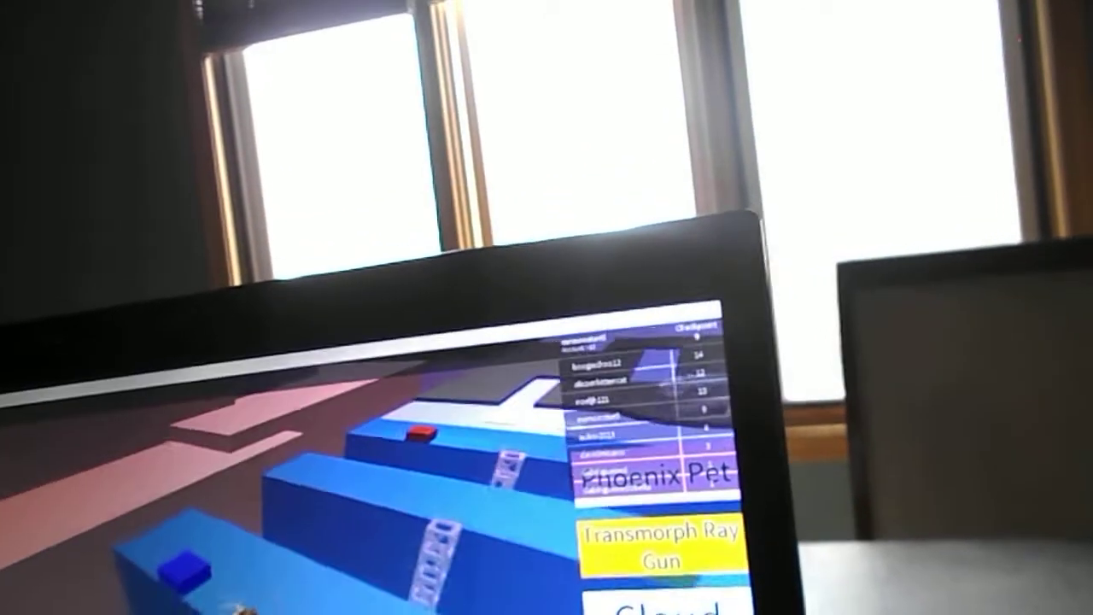
key("w")
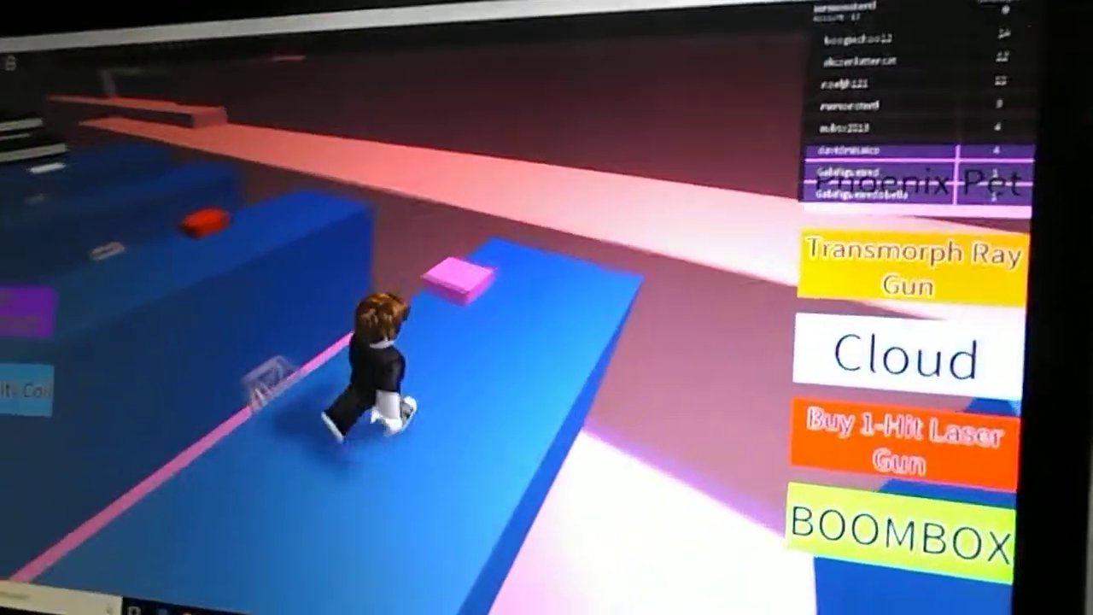
key("w")
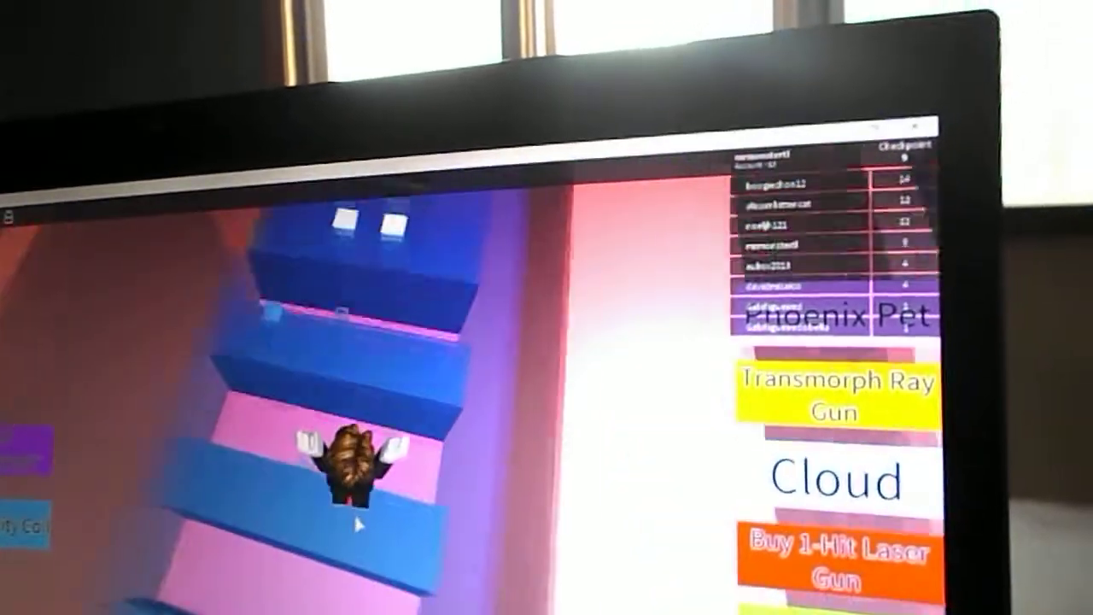
key("w")
key("w")
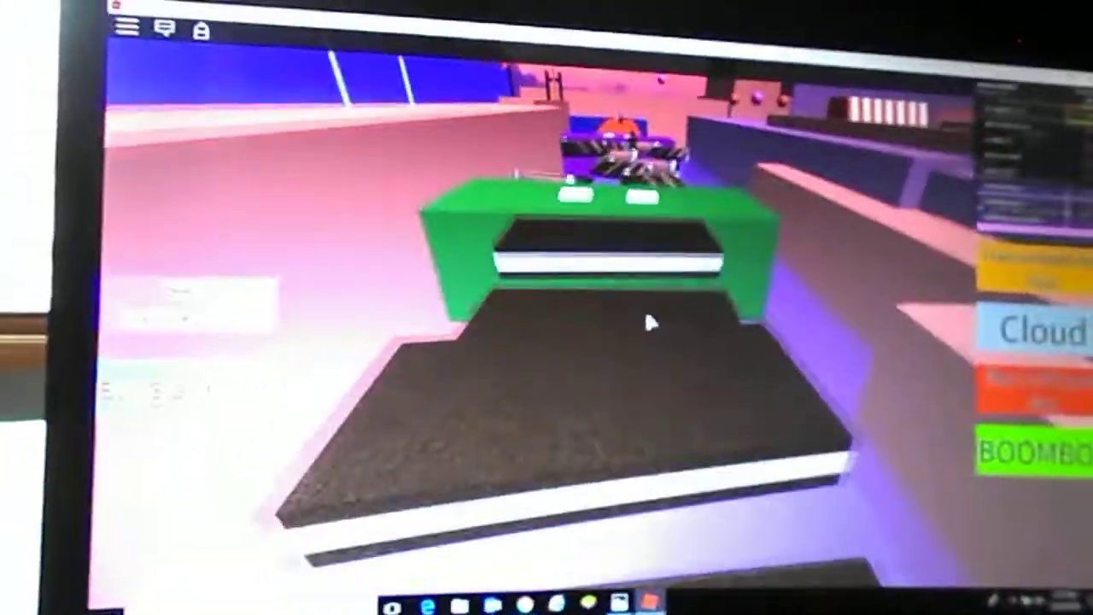
key("w")
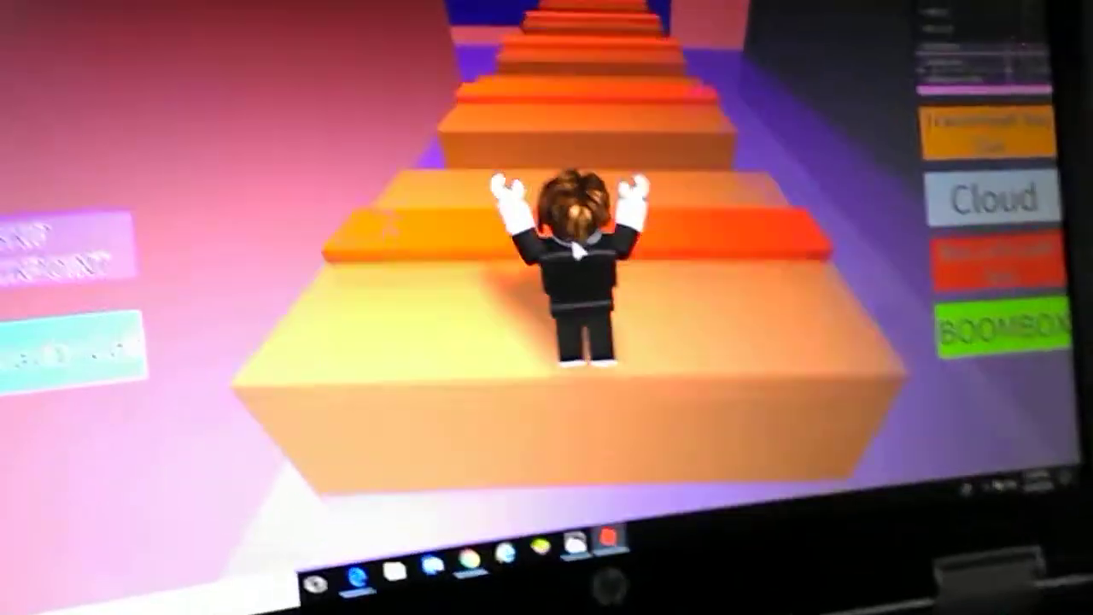
key("w")
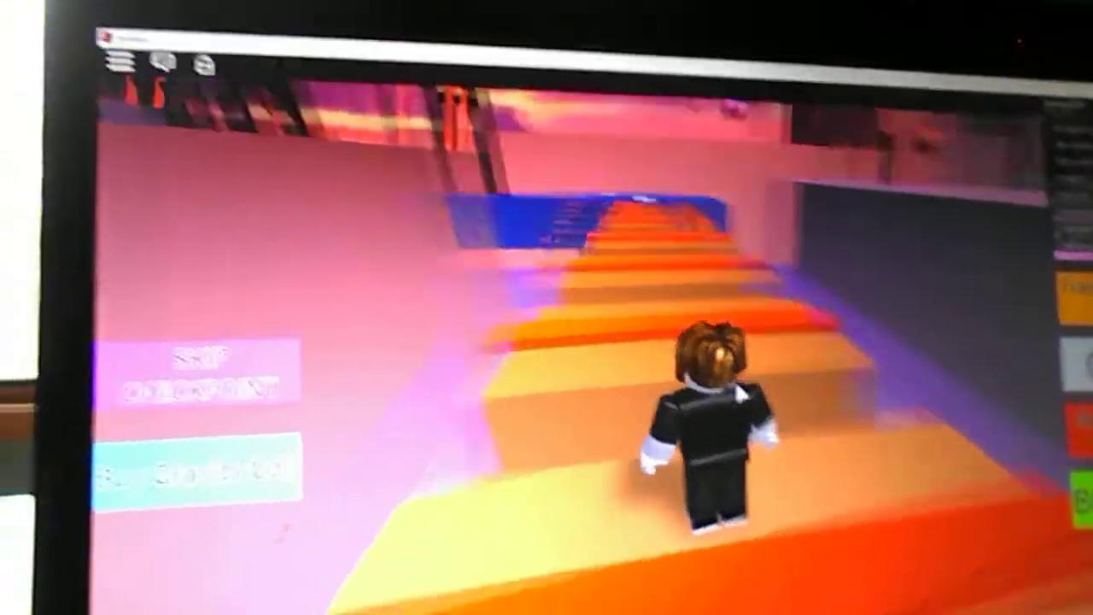
key("w")
key("space")
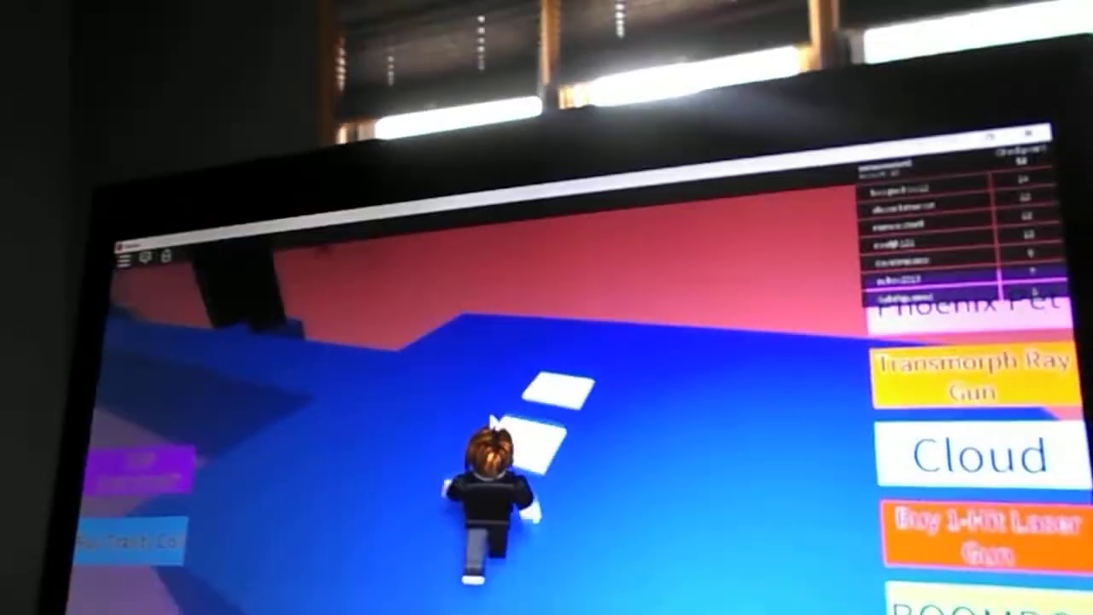
left_click_drag(487, 363, 444, 393)
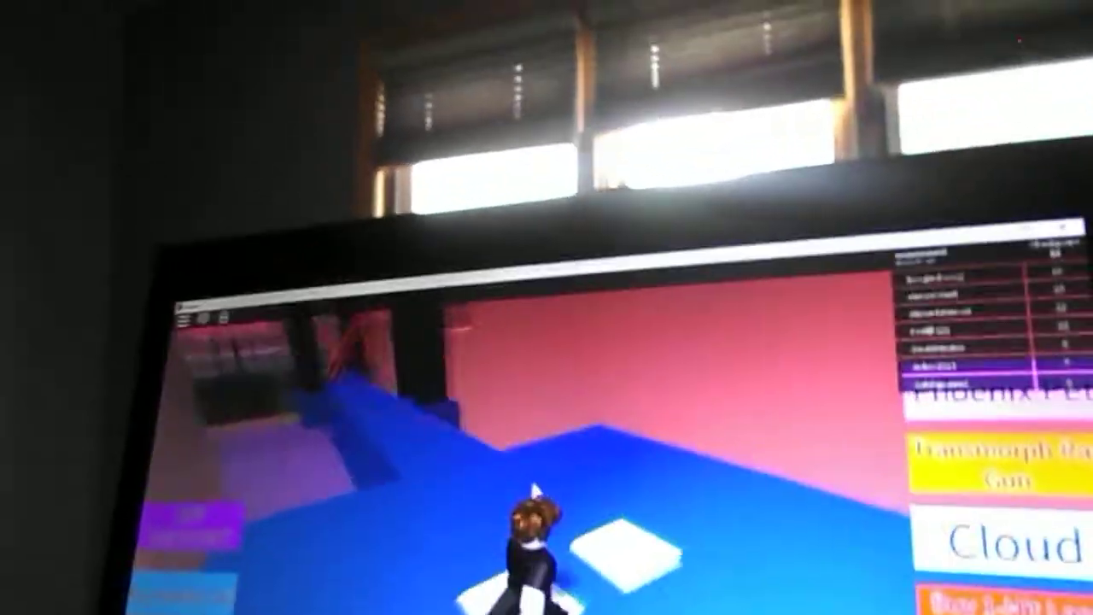
key("w")
key("w")
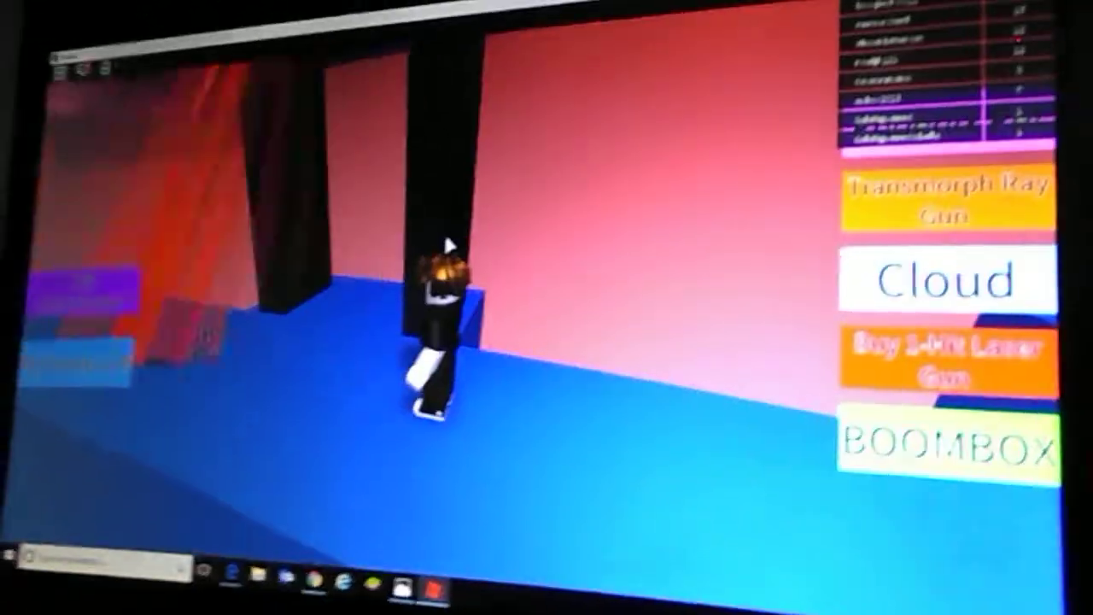
key("w")
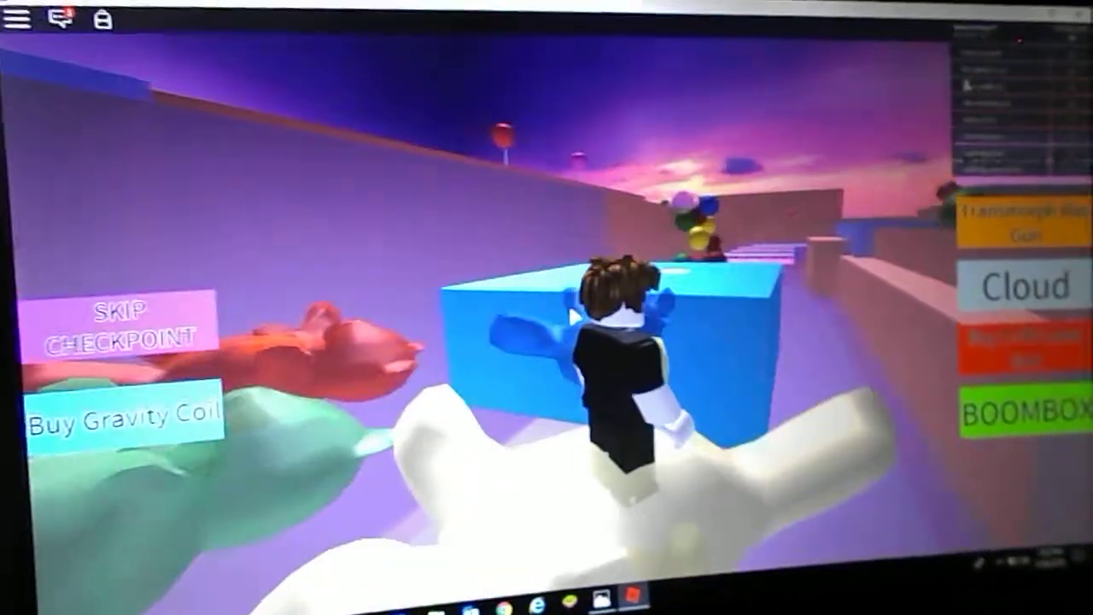
key("space")
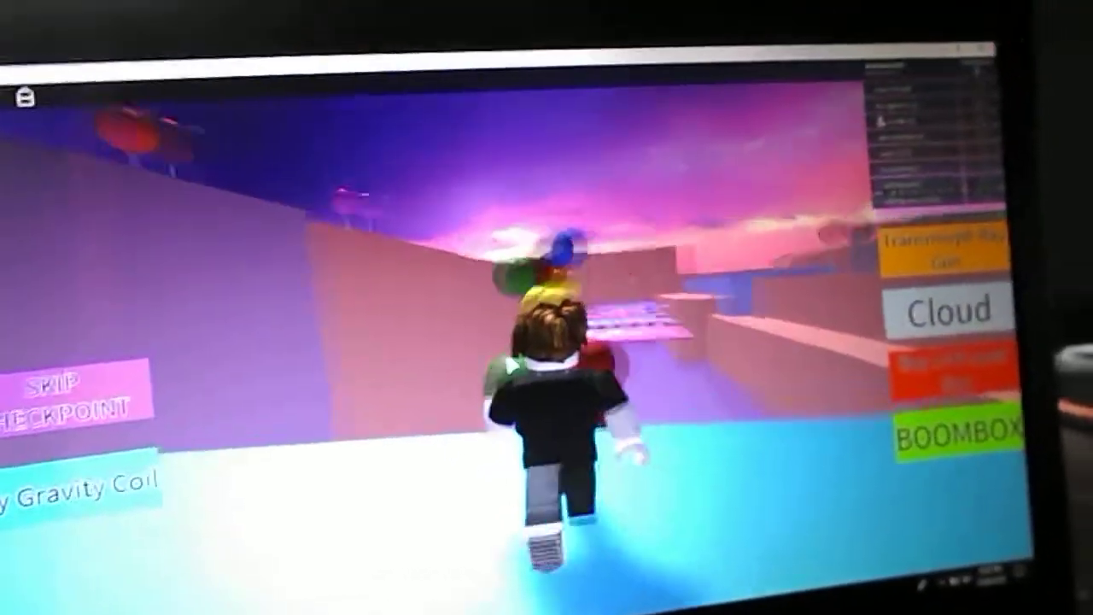